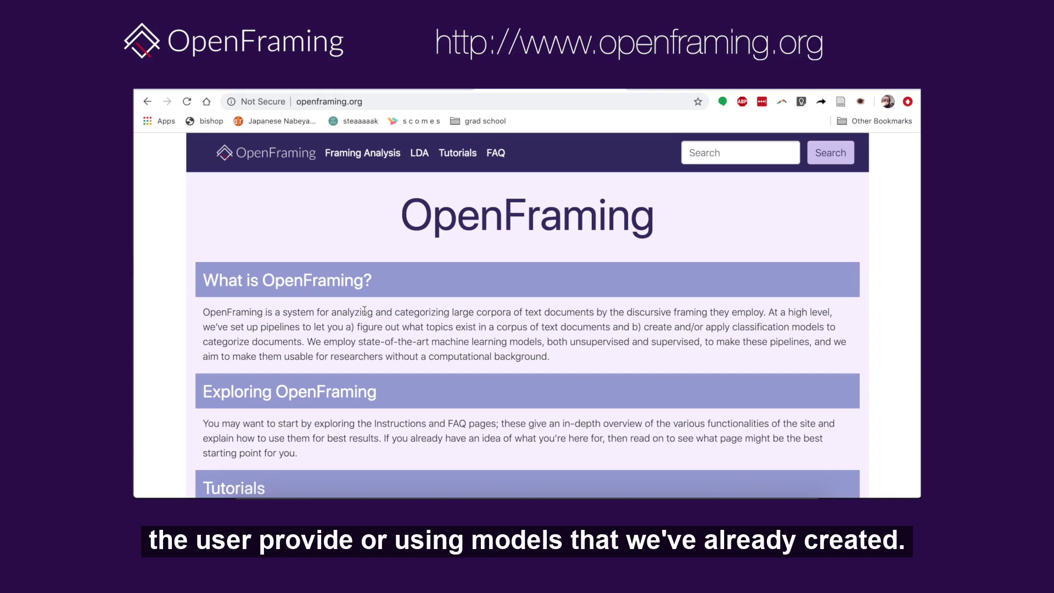
# - Go from the OpenFraming home page to the LDA topic modelling page
pyautogui.click(419, 162)
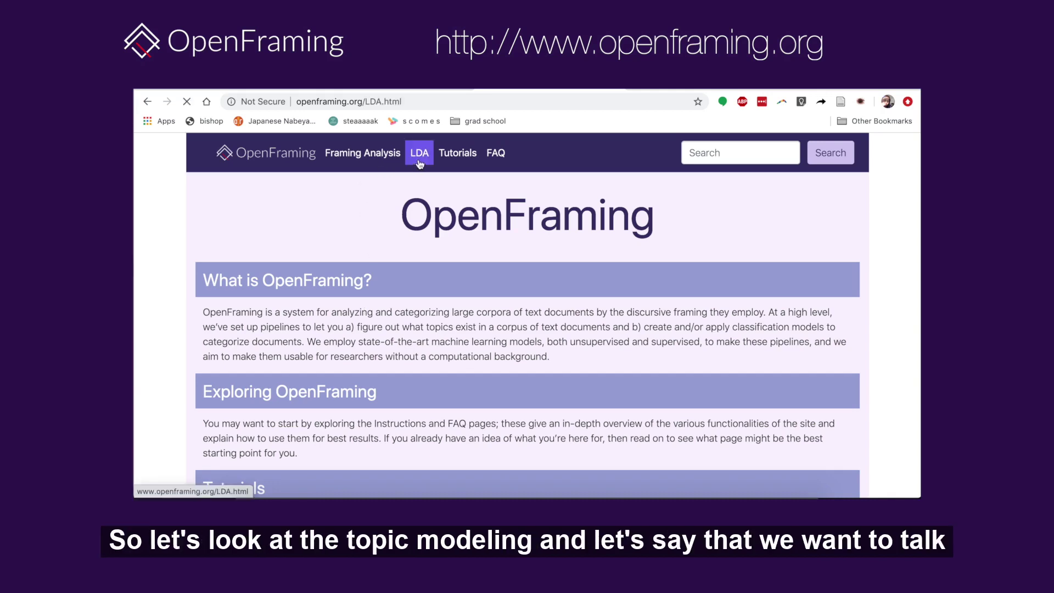
# - Enter global_warming as the topic model name, moving on to the number of topics
pyautogui.click(413, 282)
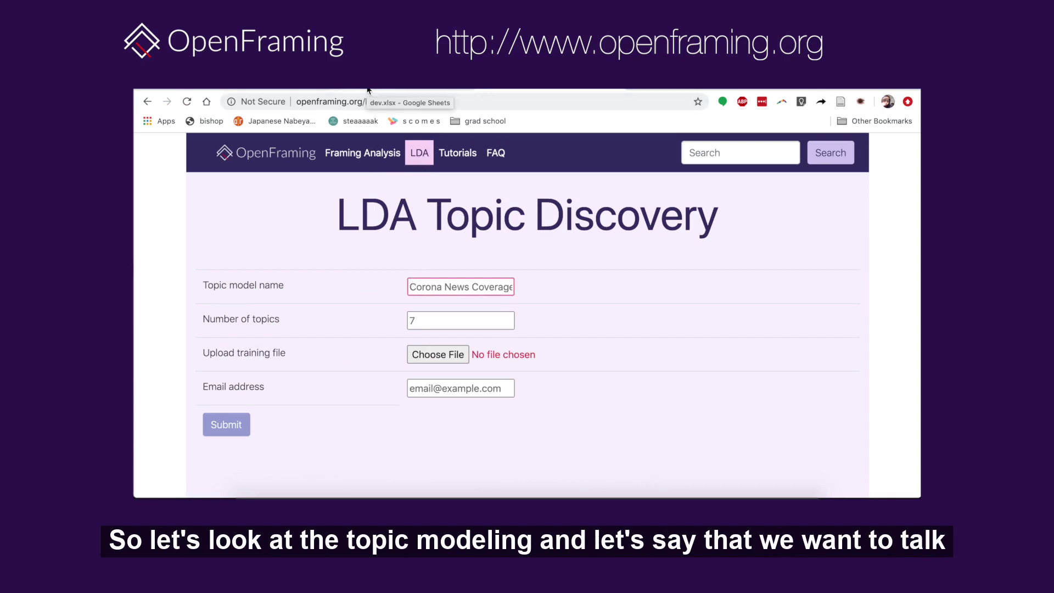
pyautogui.write('global_warming')
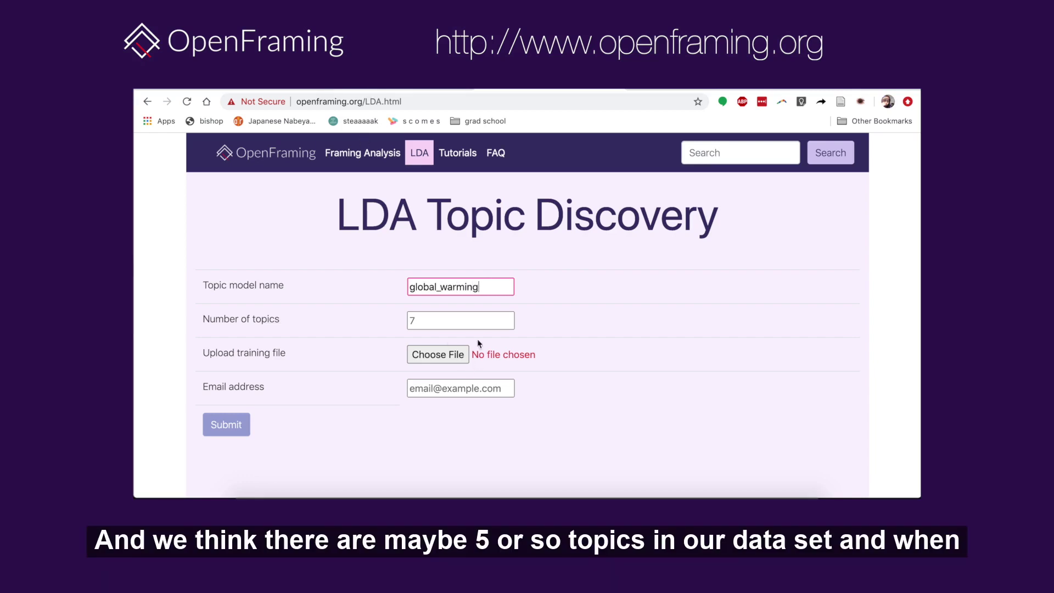
pyautogui.click(481, 327)
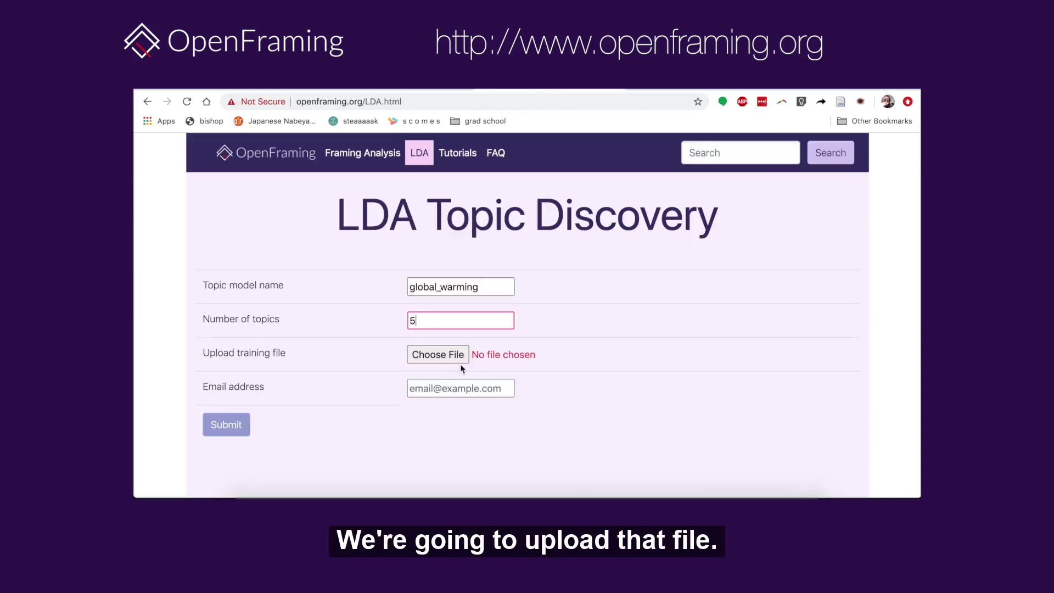
# - Upload dev (2).xlsx as training data, enter the contact e-mail, and submit the LDA job
pyautogui.click(458, 358)
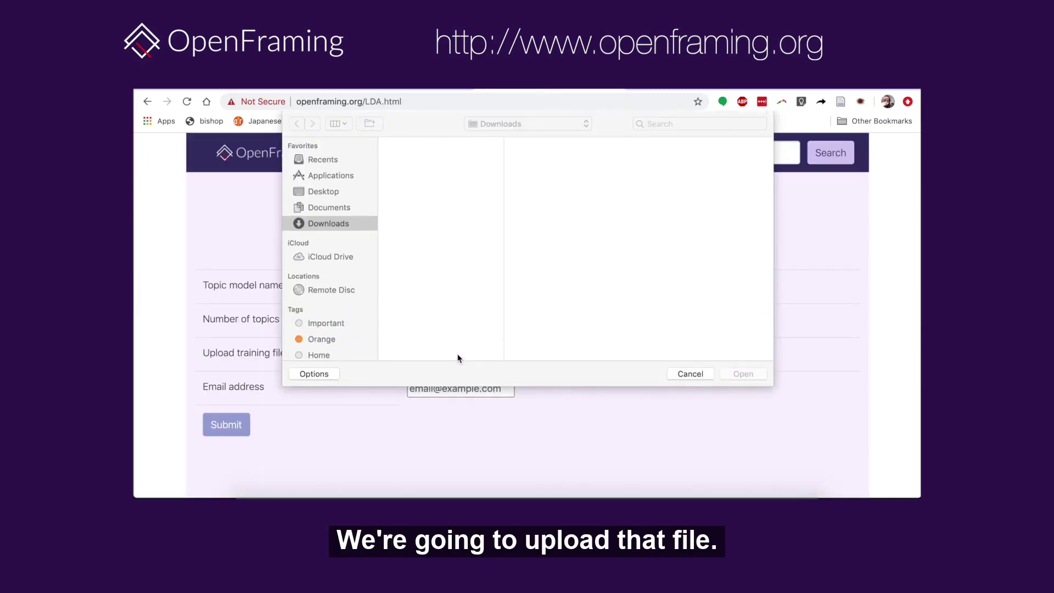
pyautogui.click(437, 200)
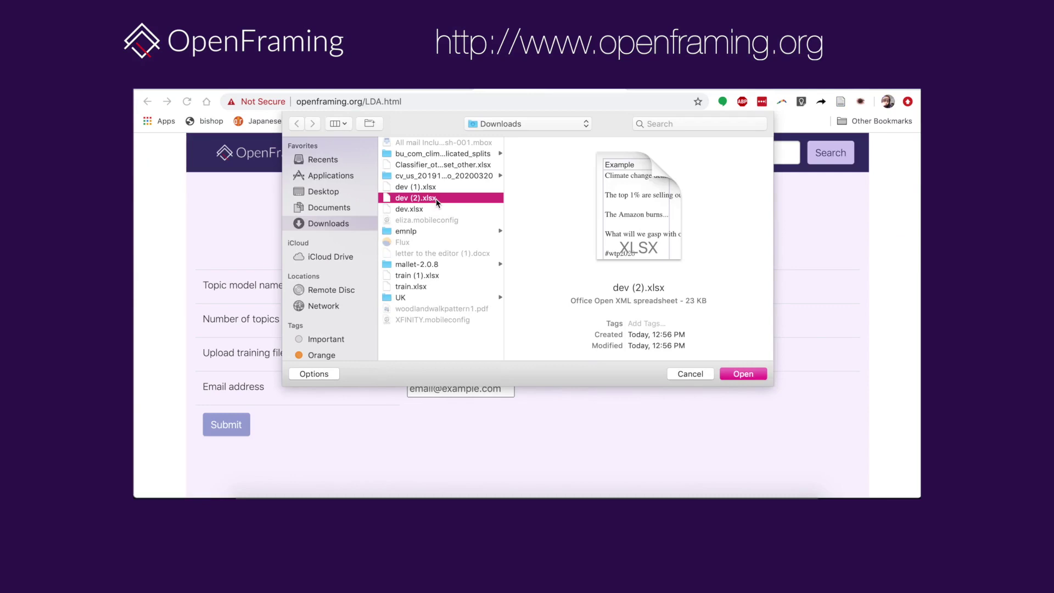
pyautogui.click(733, 374)
pyautogui.click(449, 384)
pyautogui.click(235, 433)
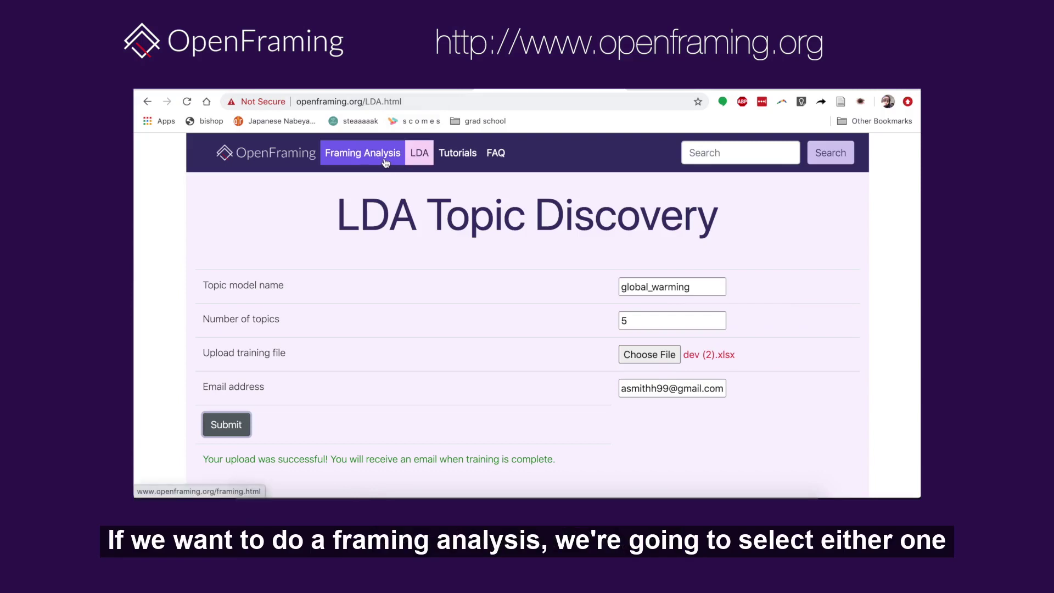
# - On the Framing Analysis page, enter custom policy issue global_warming with frames 1,2,99
pyautogui.click(386, 159)
pyautogui.scroll(-2, 340, 279)
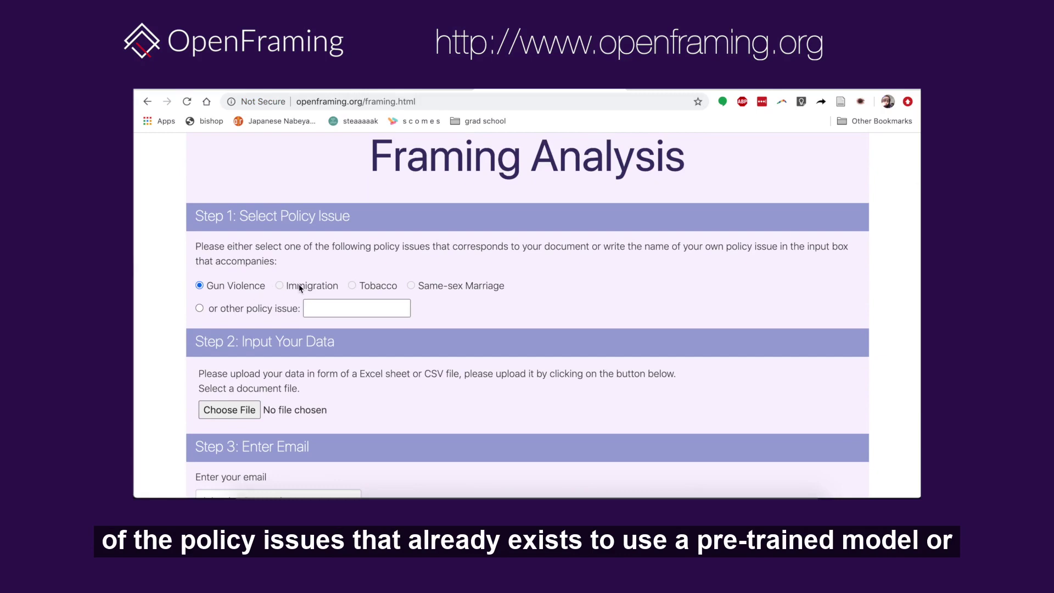
pyautogui.click(274, 311)
pyautogui.click(320, 311)
pyautogui.write('gl')
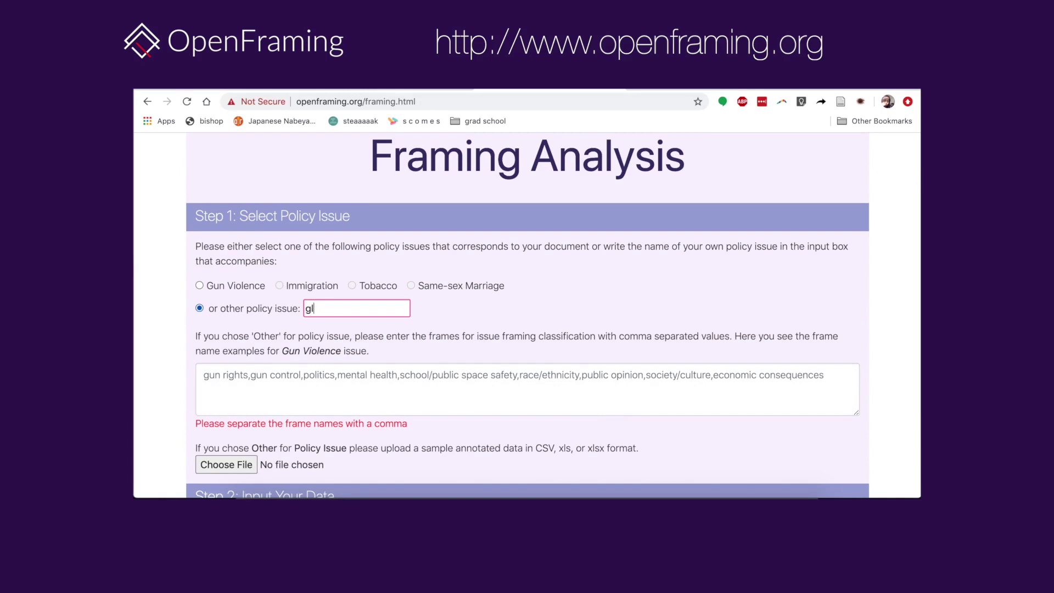
pyautogui.write('obal_warming')
pyautogui.click(282, 378)
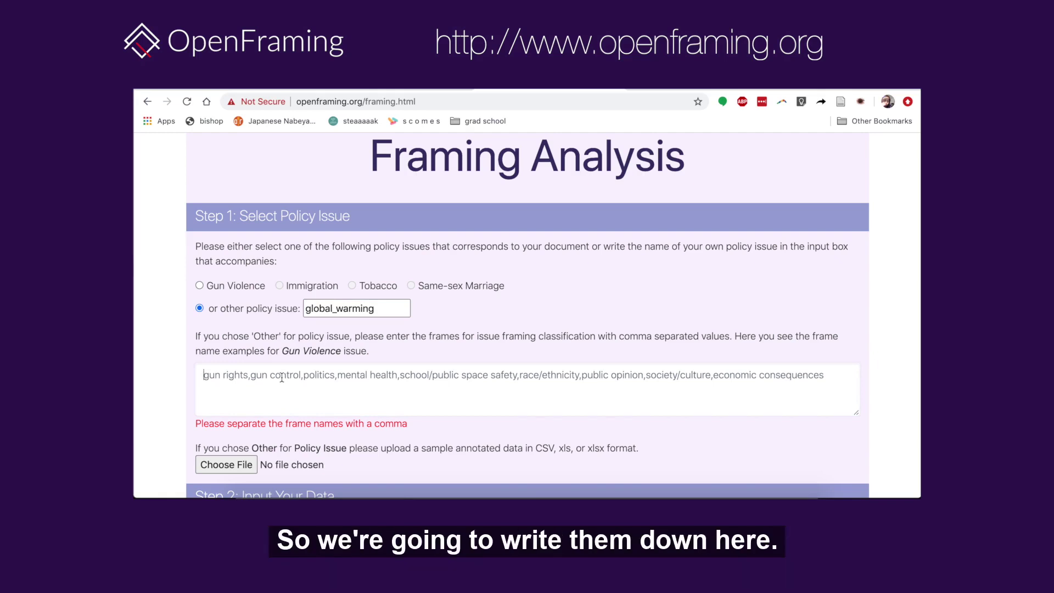
pyautogui.write('1,2,99')
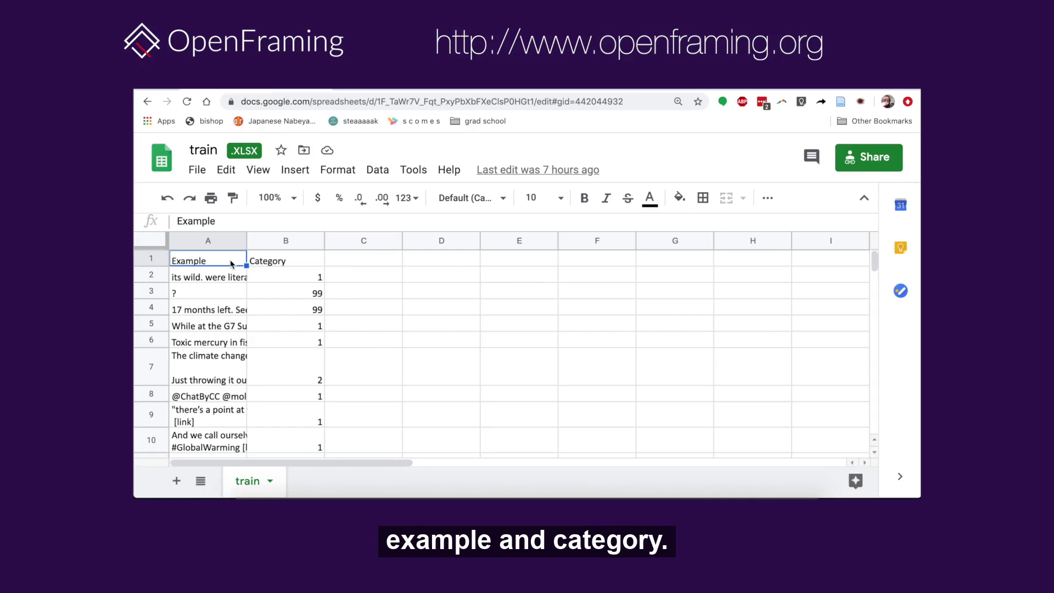
pyautogui.click(497, 90)
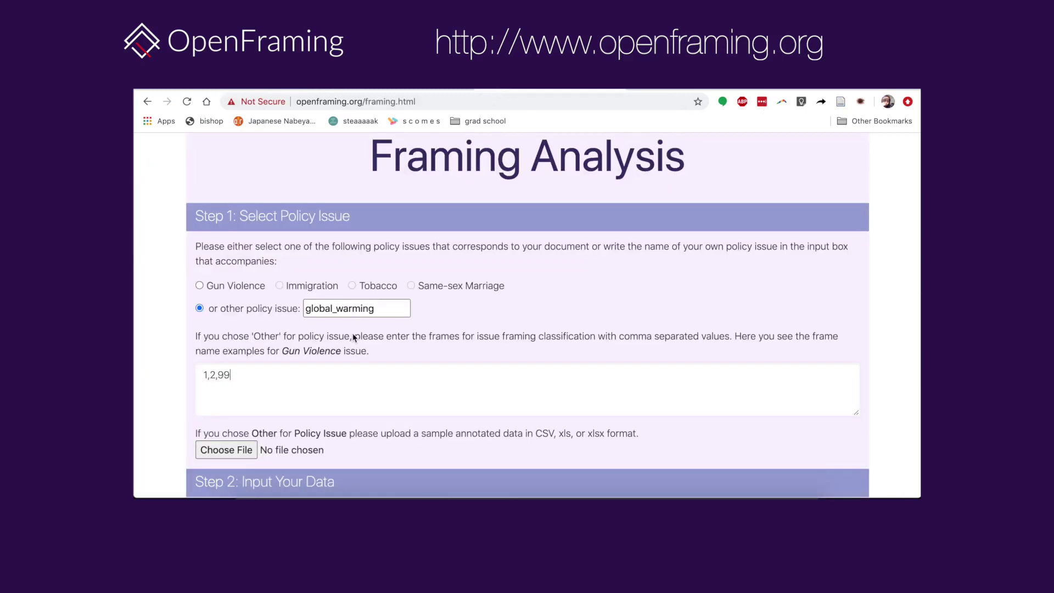
# - Attach train (1).xlsx as the annotated sample and dev (2).xlsx as the data file
pyautogui.scroll(-5, 356, 322)
pyautogui.click(235, 345)
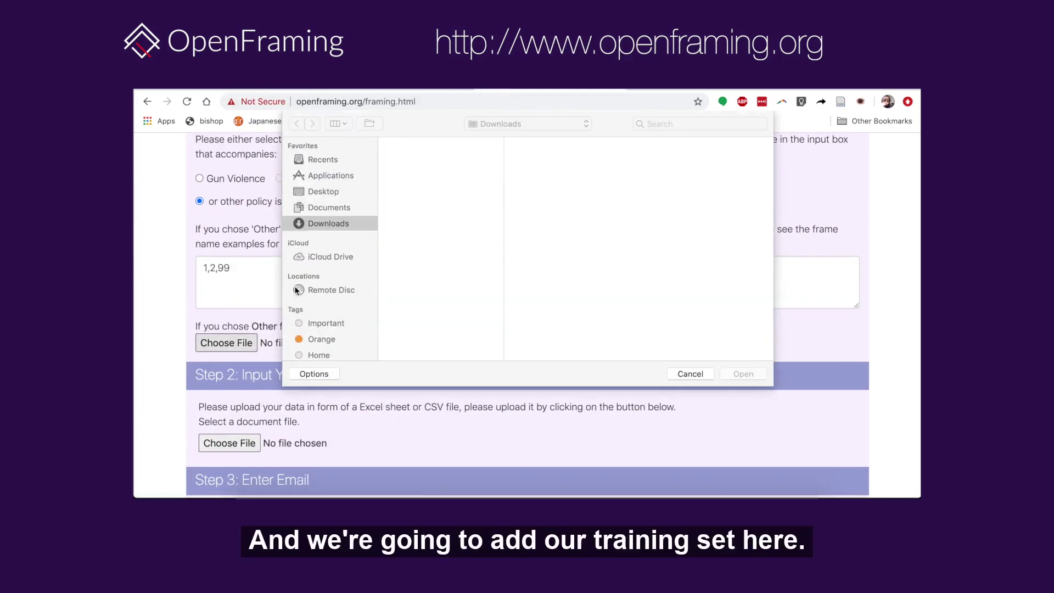
pyautogui.click(417, 276)
pyautogui.click(743, 374)
pyautogui.scroll(-3, 400, 355)
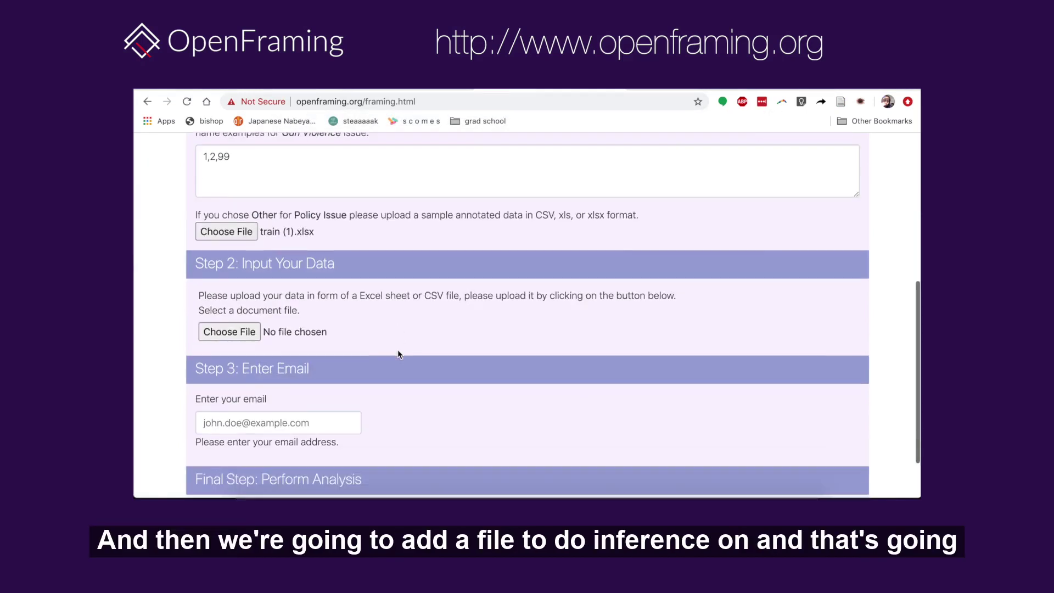
pyautogui.click(230, 333)
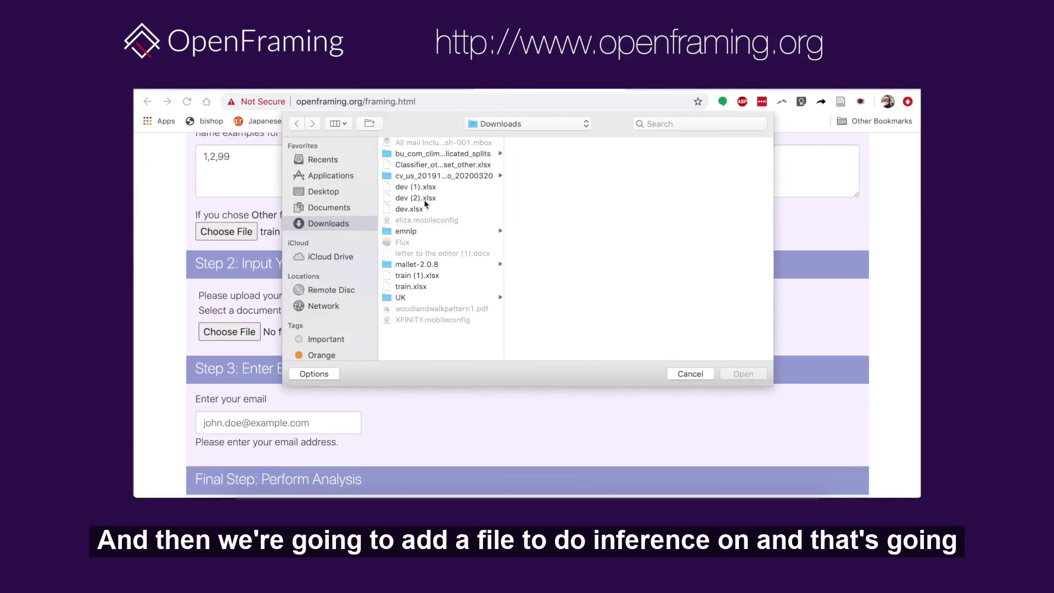
pyautogui.click(425, 201)
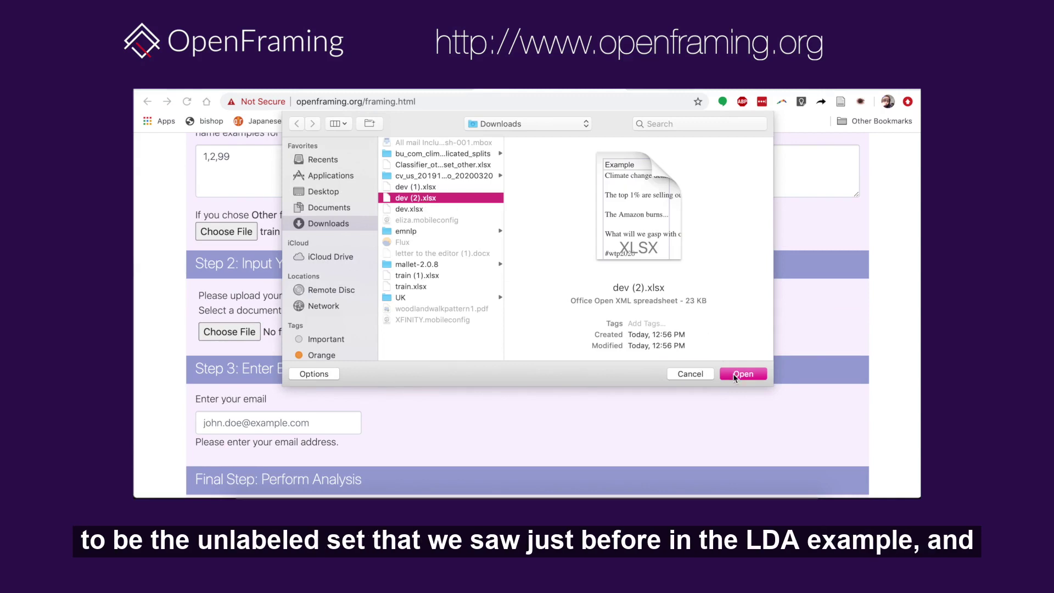
pyautogui.click(734, 376)
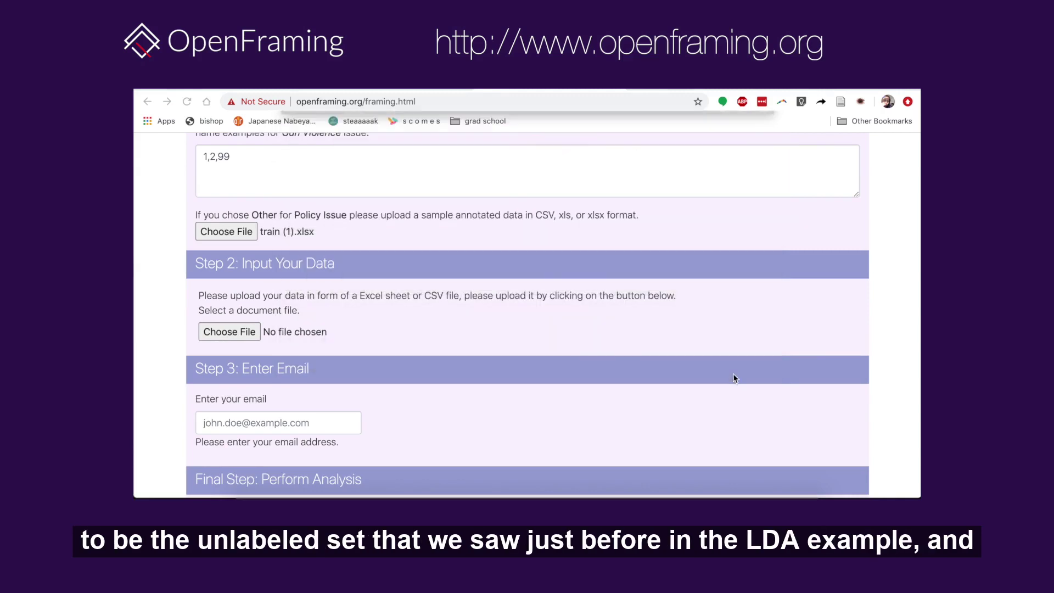
# - Enter the contact e-mail address and start the framing analysis
pyautogui.click(333, 427)
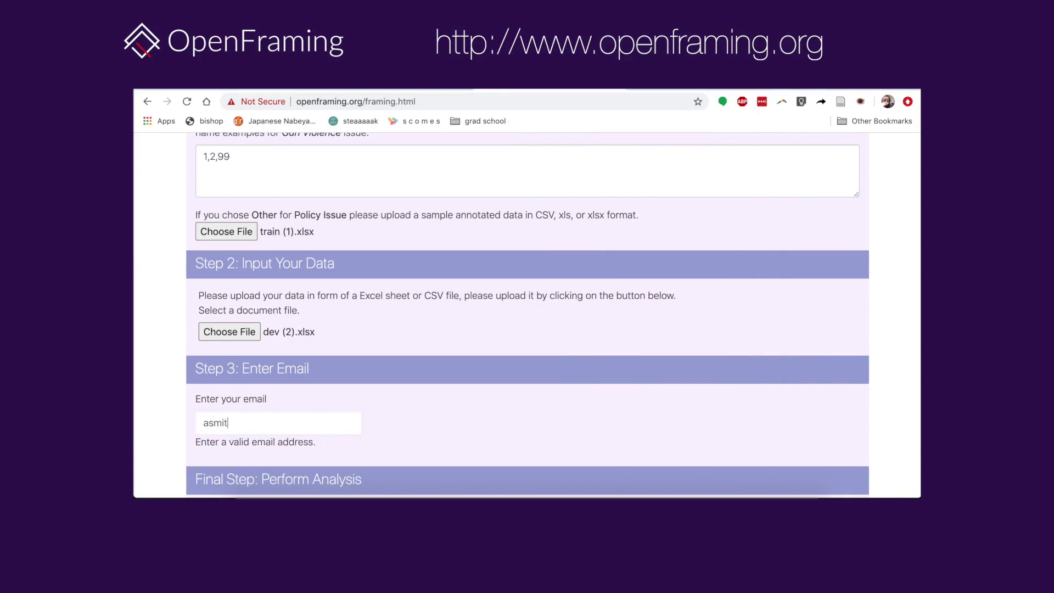
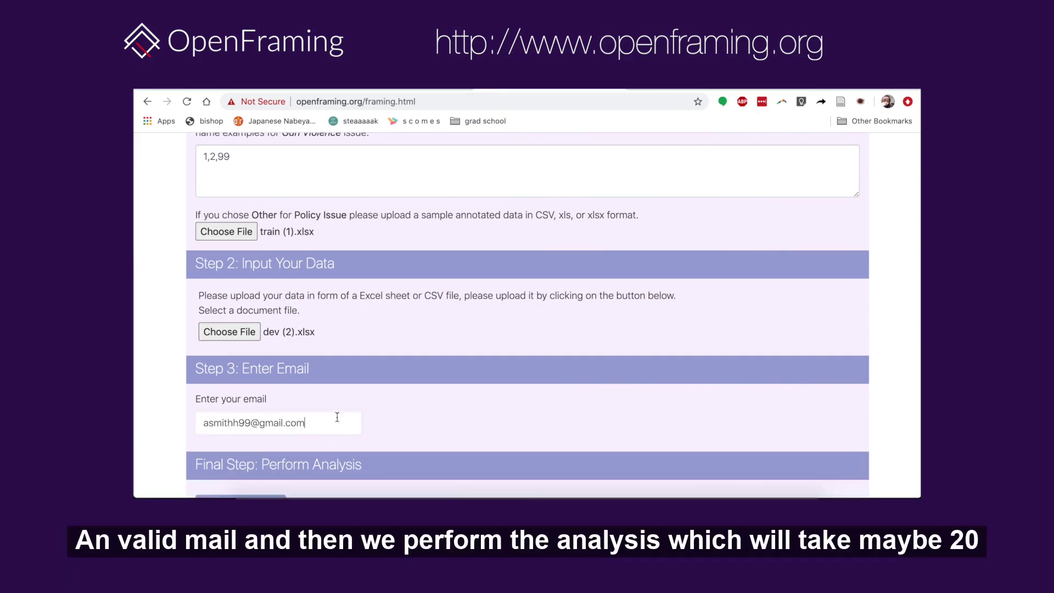
pyautogui.scroll(-2, 401, 375)
pyautogui.click(269, 458)
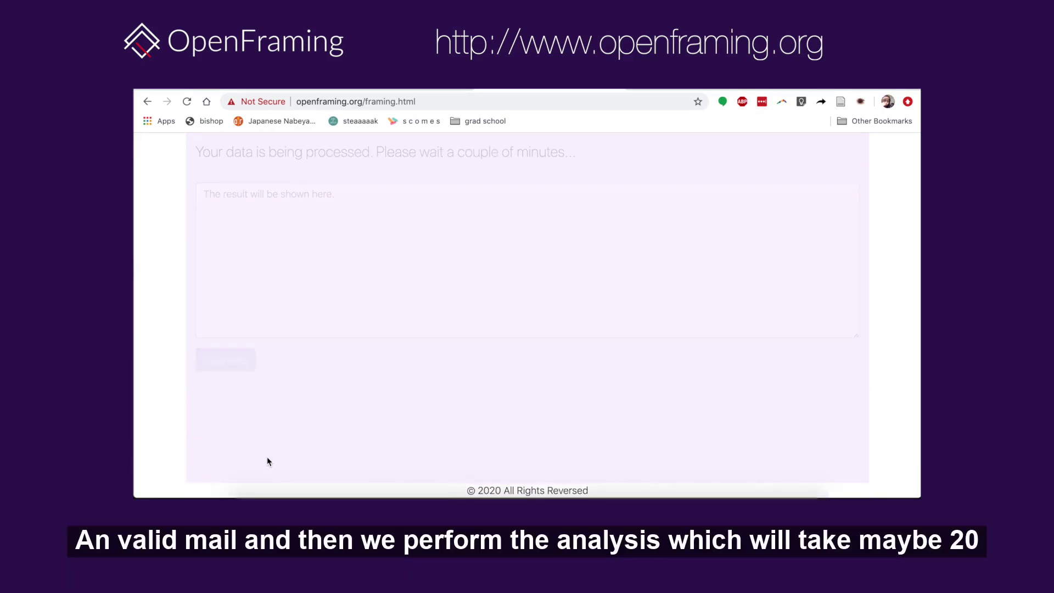
# - Scroll to the top of the fresh Framing Analysis form with Gun Violence selected
pyautogui.scroll(2, 345, 252)
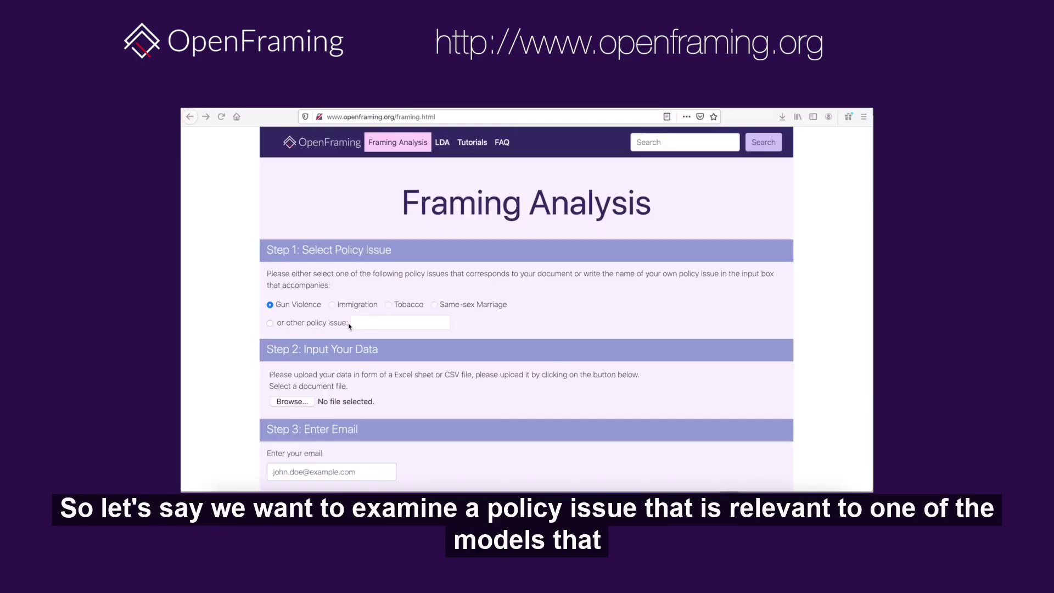
# - Select Gun Violence as the preset policy issue, leaving the sample data empty
pyautogui.scroll(-1, 349, 326)
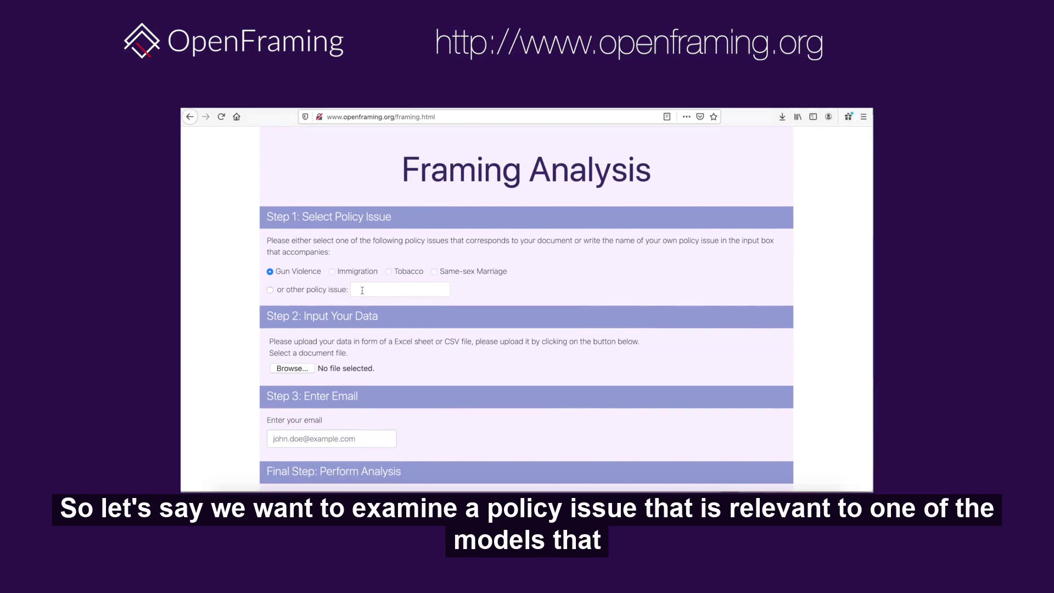
pyautogui.click(362, 290)
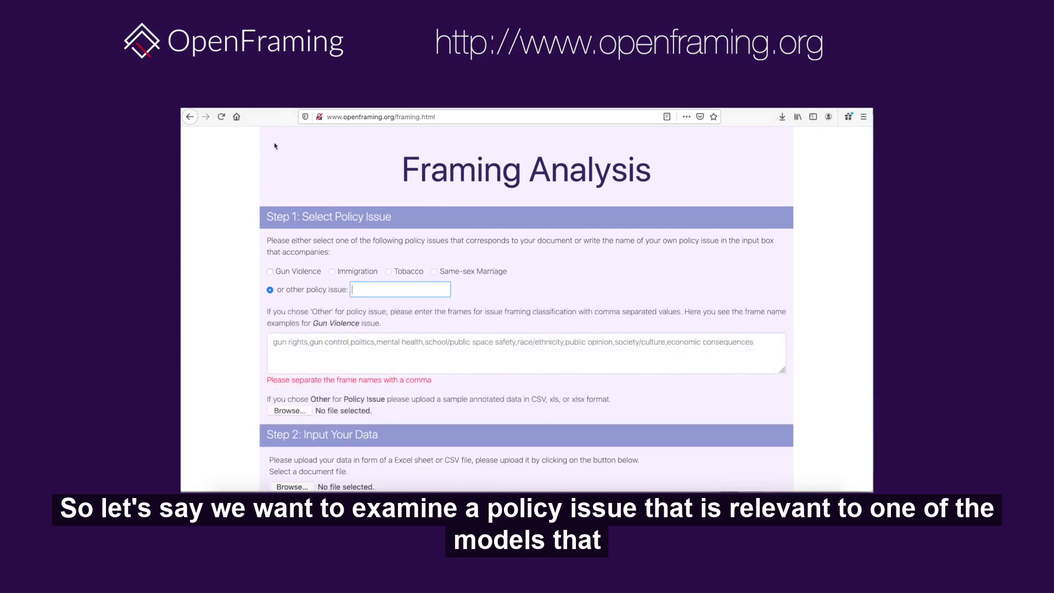
pyautogui.click(270, 272)
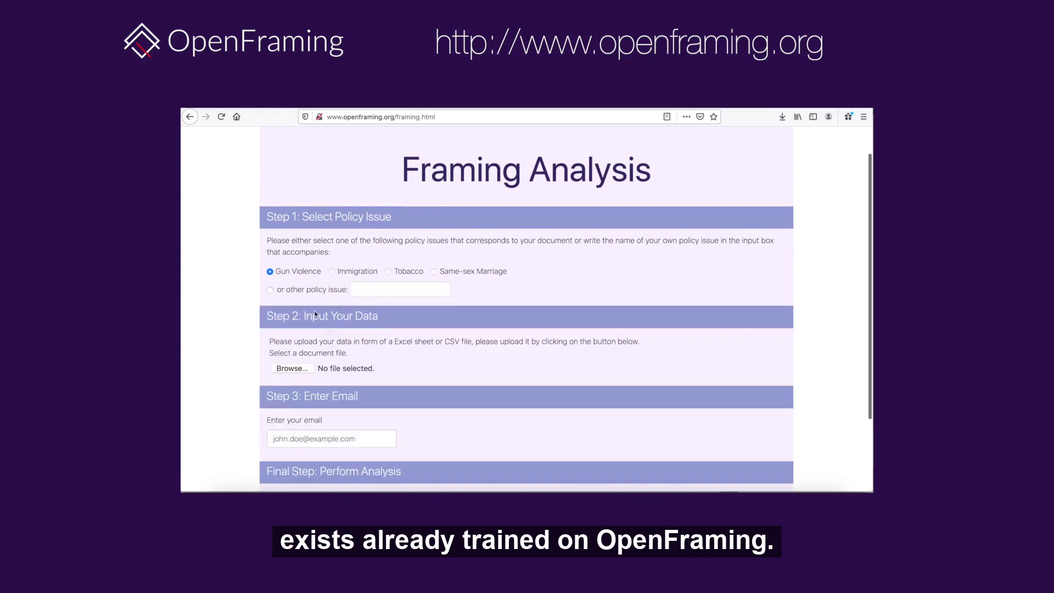
pyautogui.scroll(-1, 306, 345)
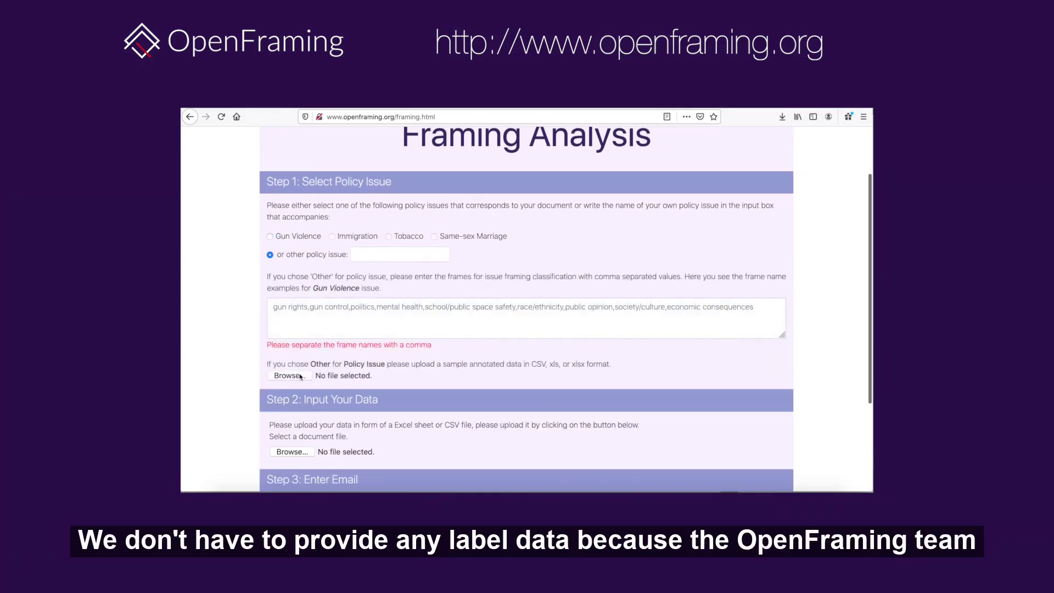
pyautogui.click(300, 376)
pyautogui.click(654, 298)
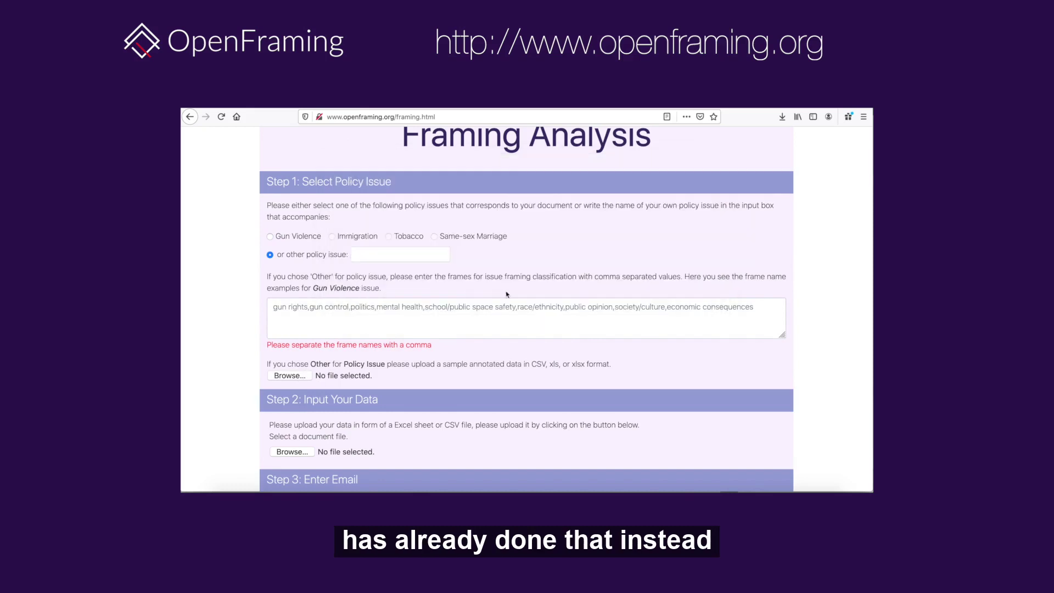
pyautogui.click(270, 236)
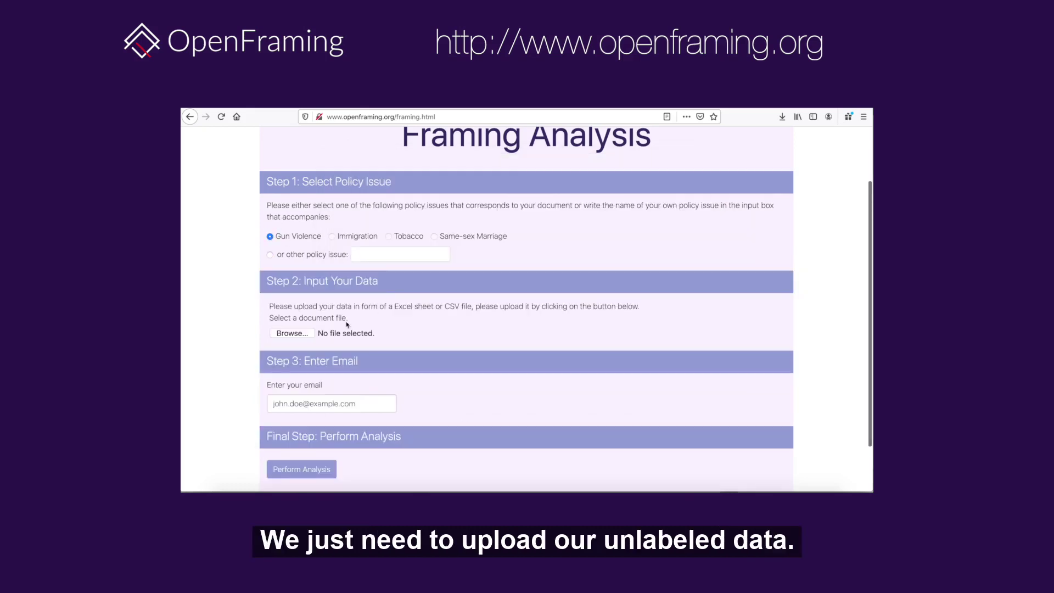
pyautogui.scroll(-1, 347, 325)
# - Attach test.csv as the data file to analyse
pyautogui.click(317, 364)
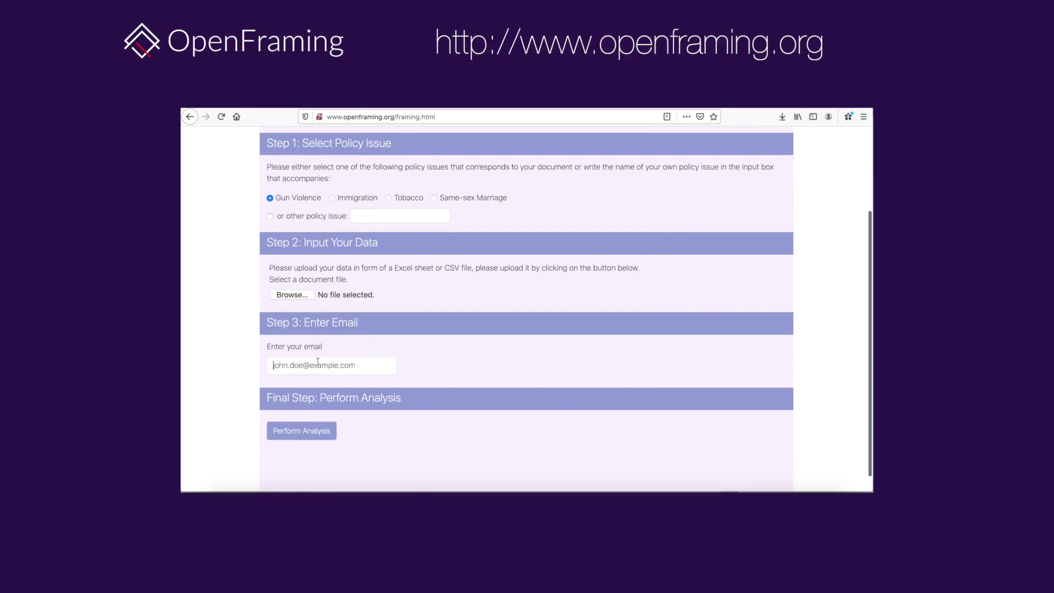
pyautogui.click(292, 296)
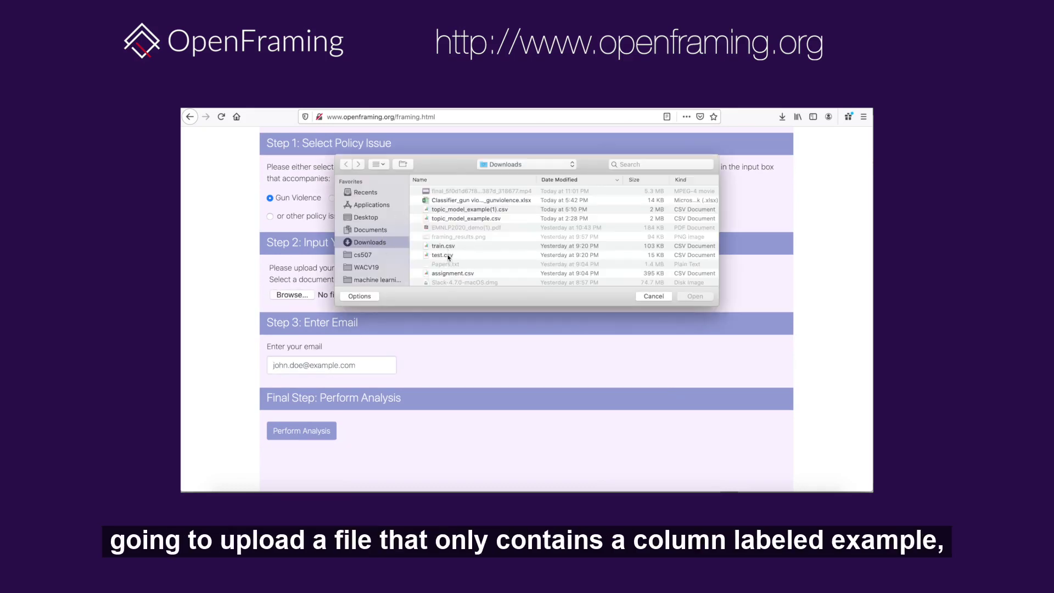
pyautogui.click(449, 255)
pyautogui.click(690, 297)
# - Fill in the notification e-mail address
pyautogui.click(330, 366)
pyautogui.click(456, 388)
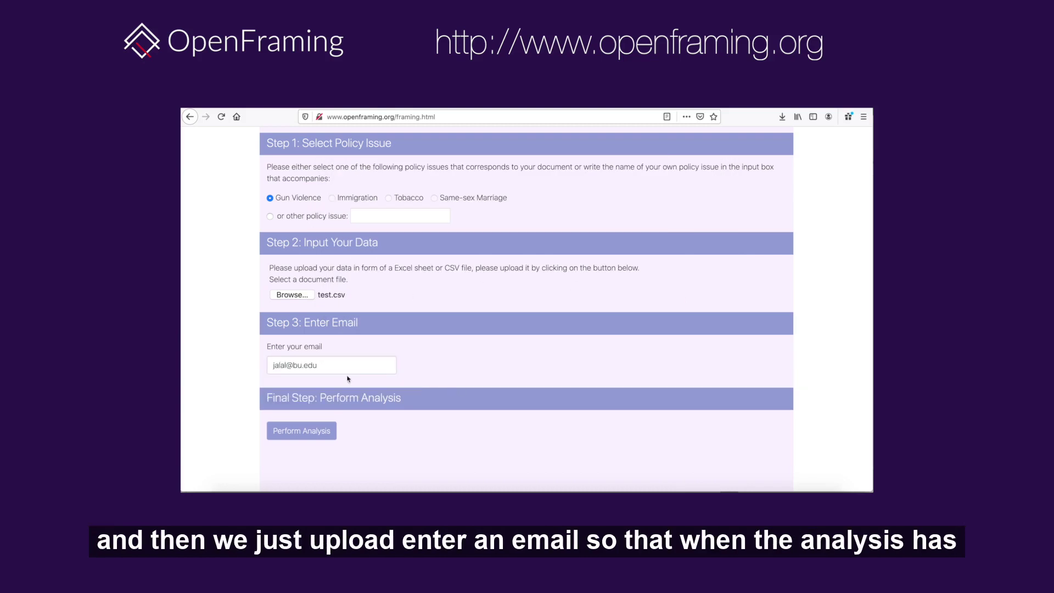
pyautogui.scroll(-1, 333, 397)
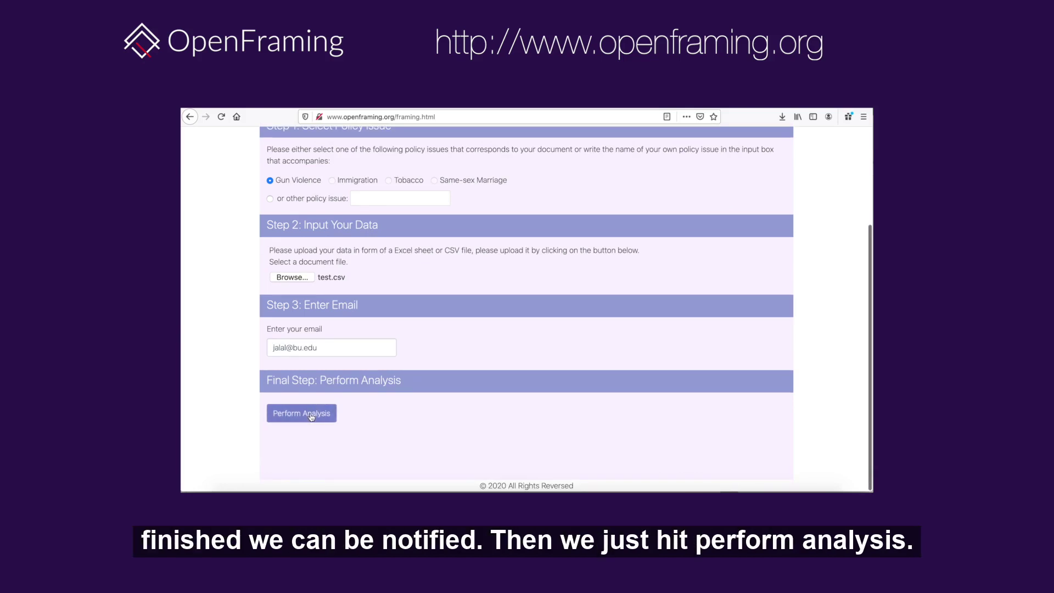
pyautogui.scroll(1, 311, 417)
pyautogui.scroll(2, 311, 416)
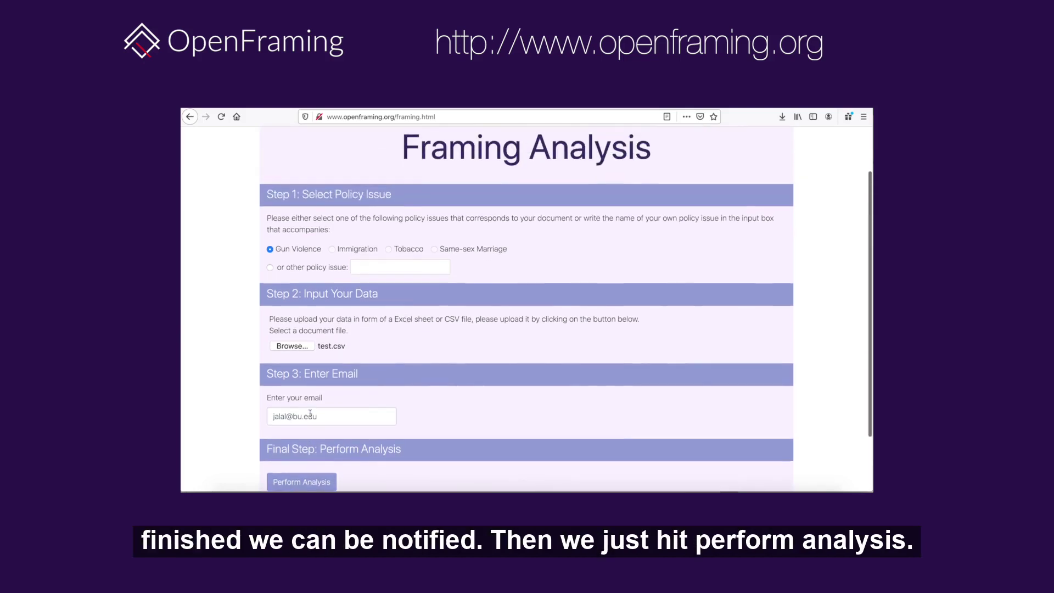
# - Run the Gun Violence analysis and review the predicted frame for each headline
pyautogui.click(321, 475)
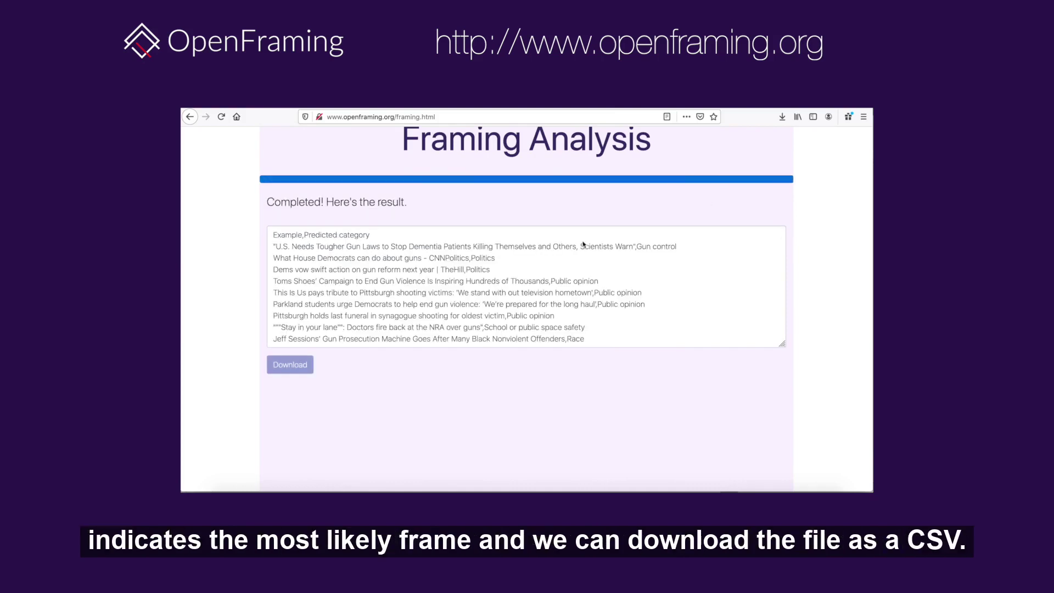
pyautogui.scroll(-2, 528, 264)
pyautogui.scroll(-10, 528, 263)
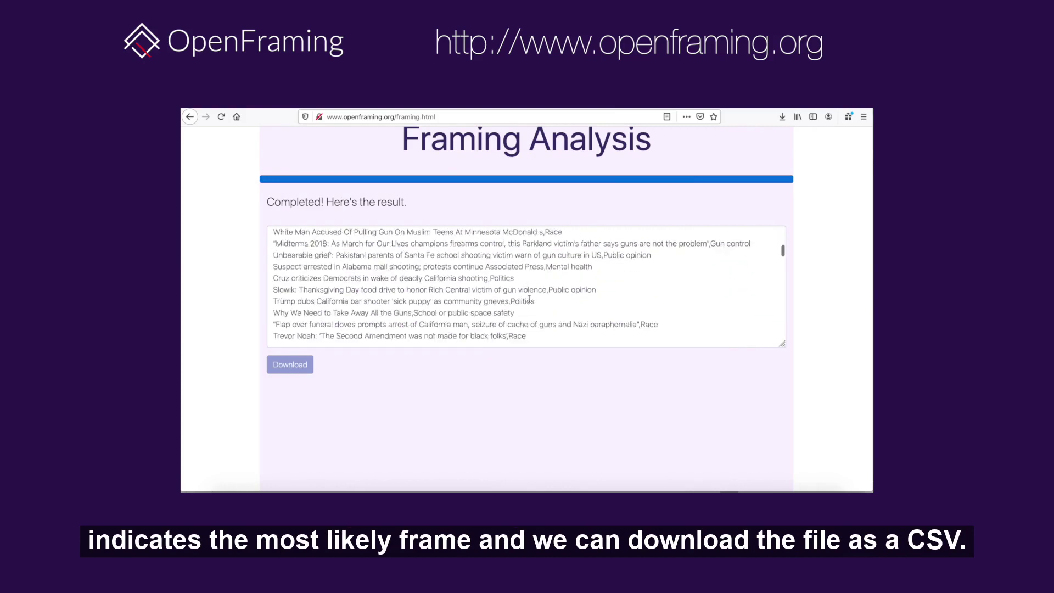
pyautogui.scroll(-10, 529, 300)
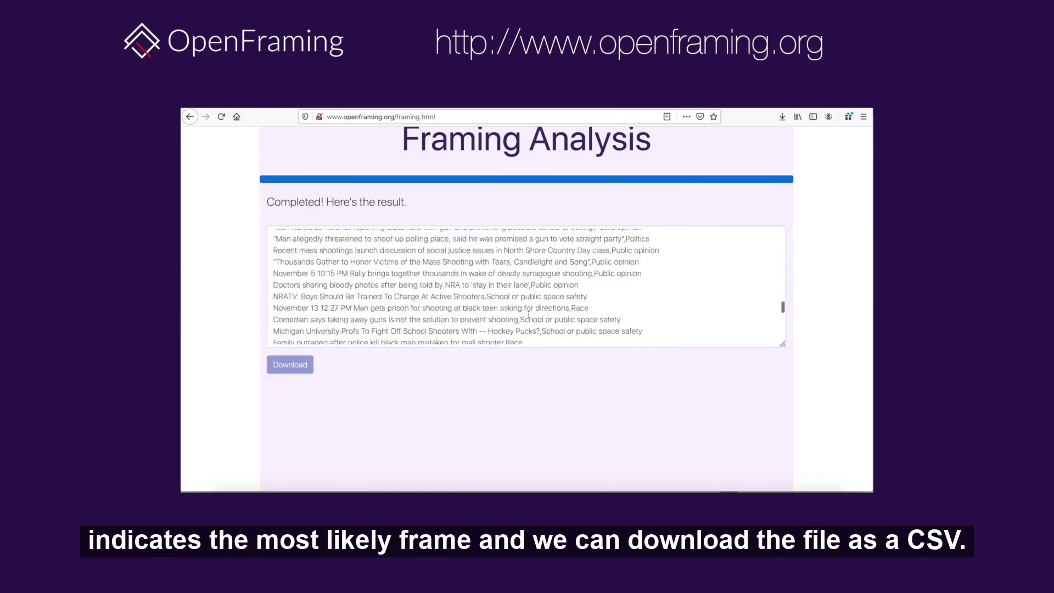
pyautogui.scroll(-5, 529, 314)
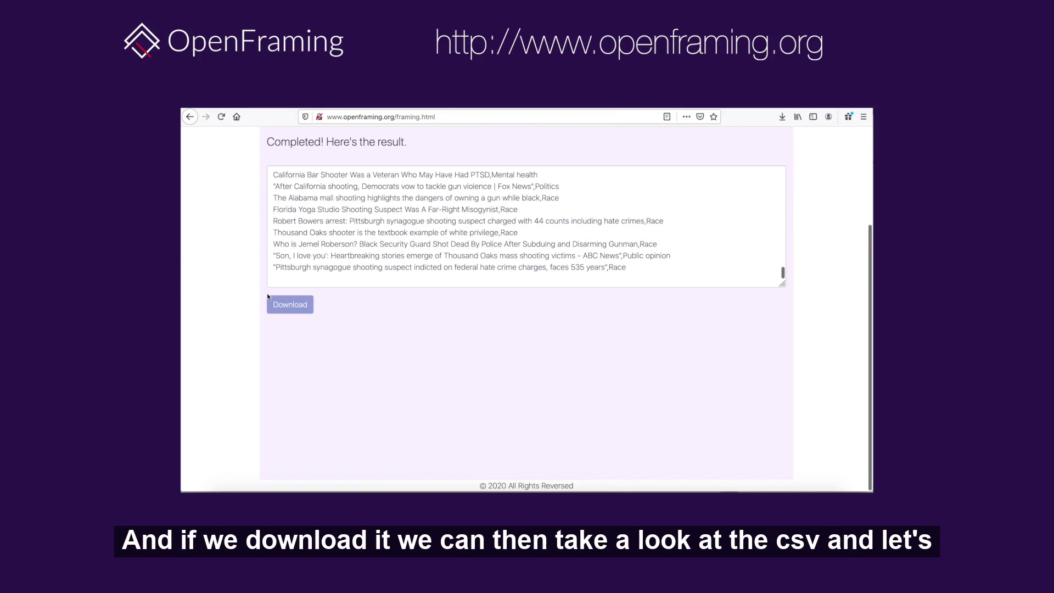
# - Save the results as a CSV file and open it in Numbers from Downloads
pyautogui.click(291, 307)
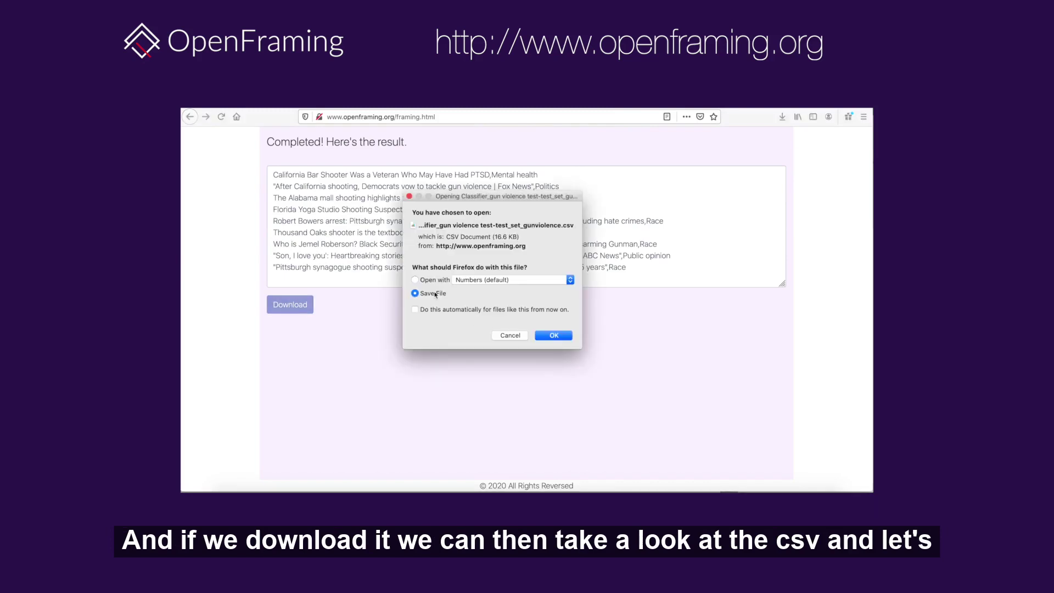
pyautogui.click(554, 336)
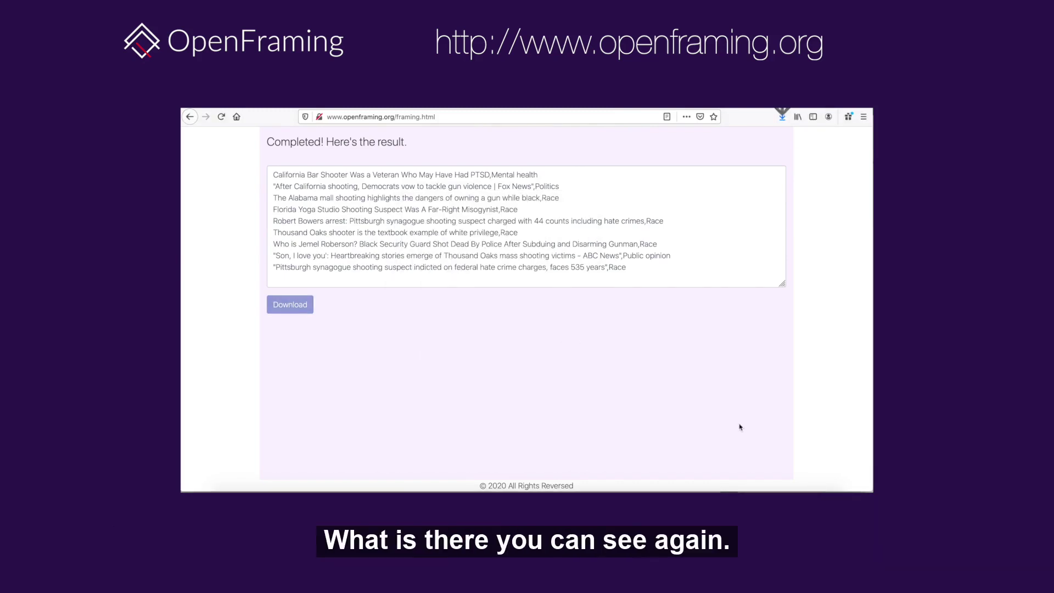
pyautogui.click(815, 490)
pyautogui.click(817, 474)
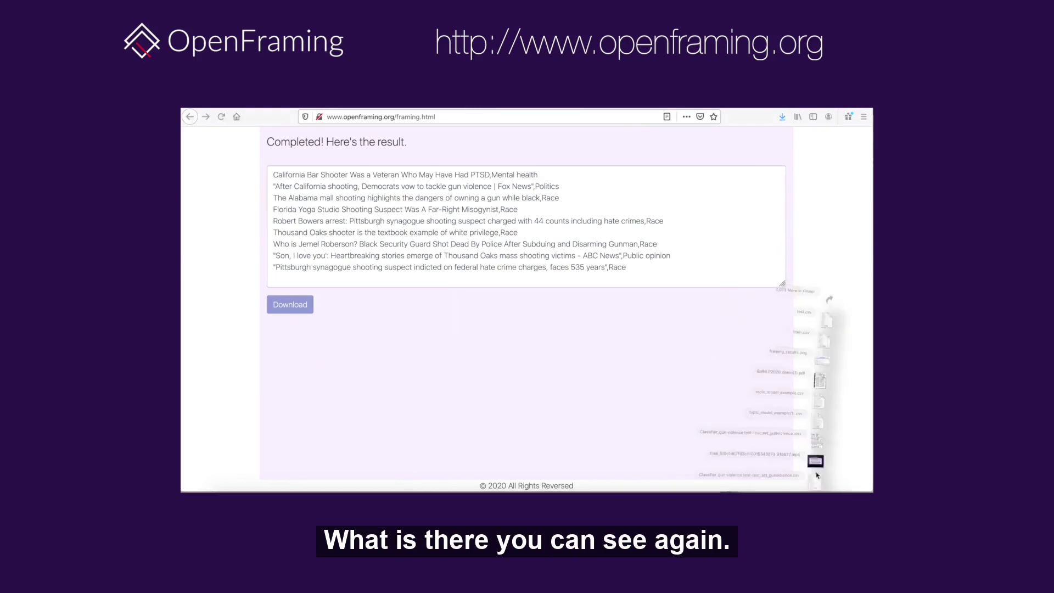
pyautogui.scroll(-15, 336, 326)
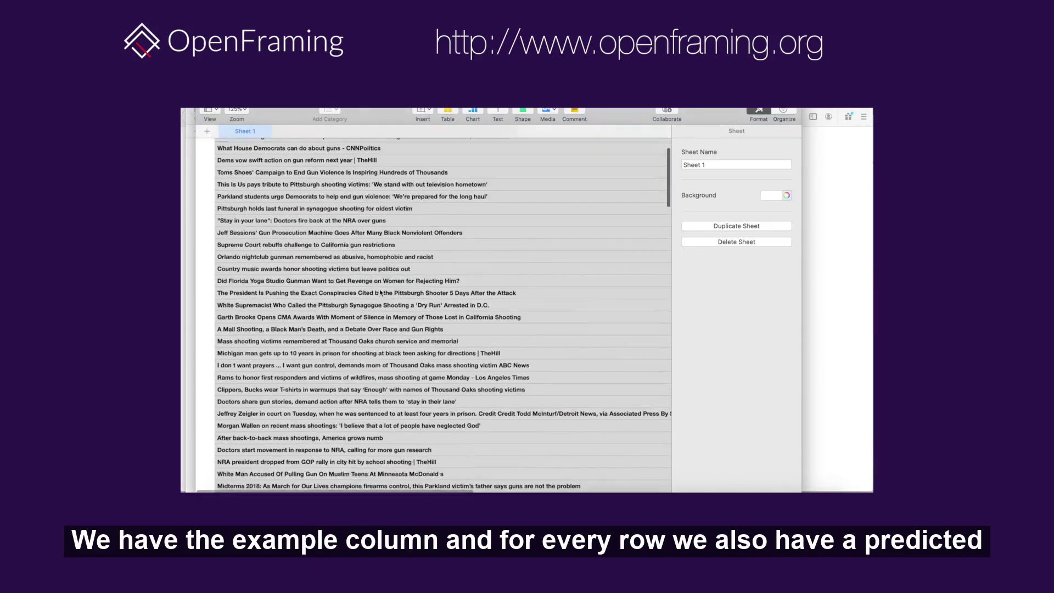
pyautogui.scroll(-3, 380, 294)
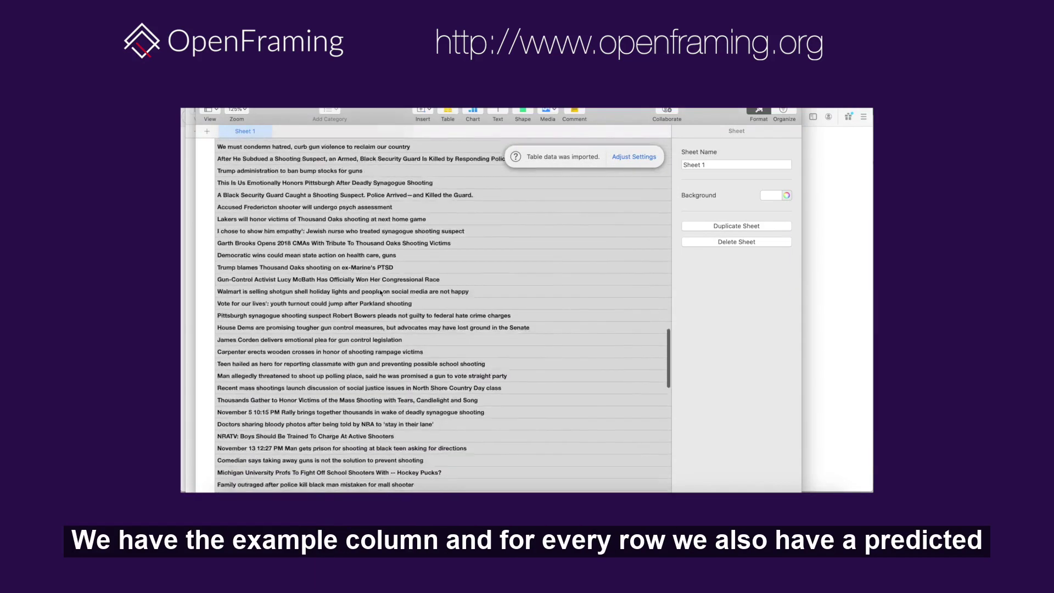
pyautogui.hscroll(10, 379, 292)
pyautogui.scroll(15, 380, 293)
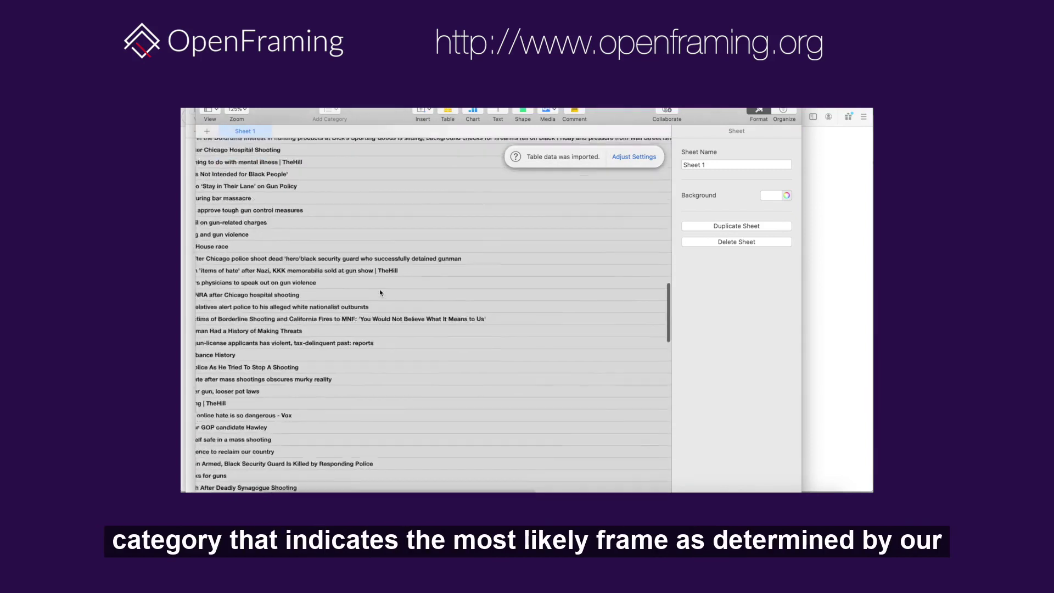
pyautogui.hscroll(-10, 297, 295)
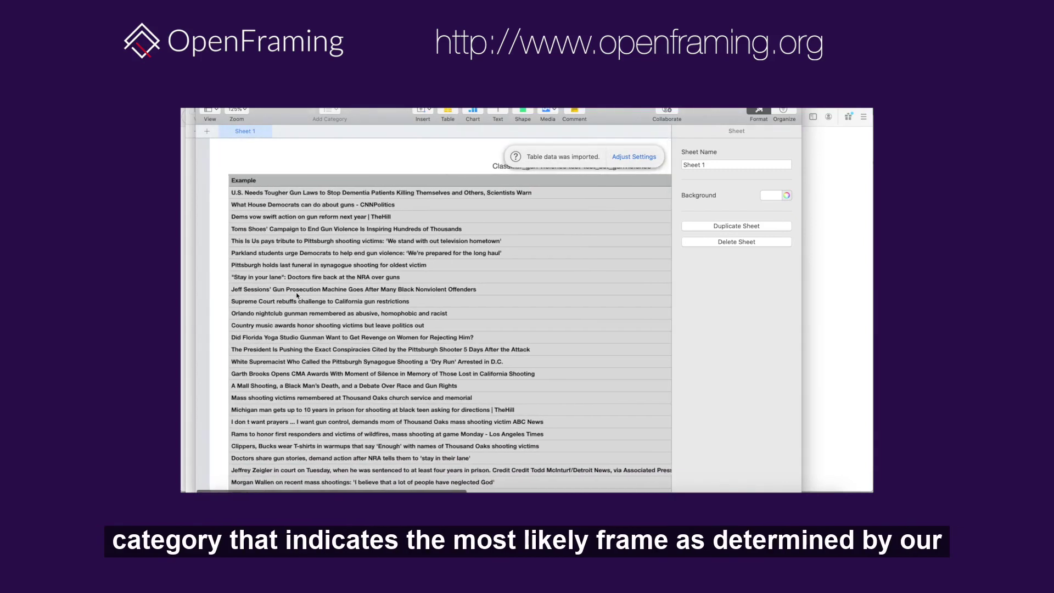